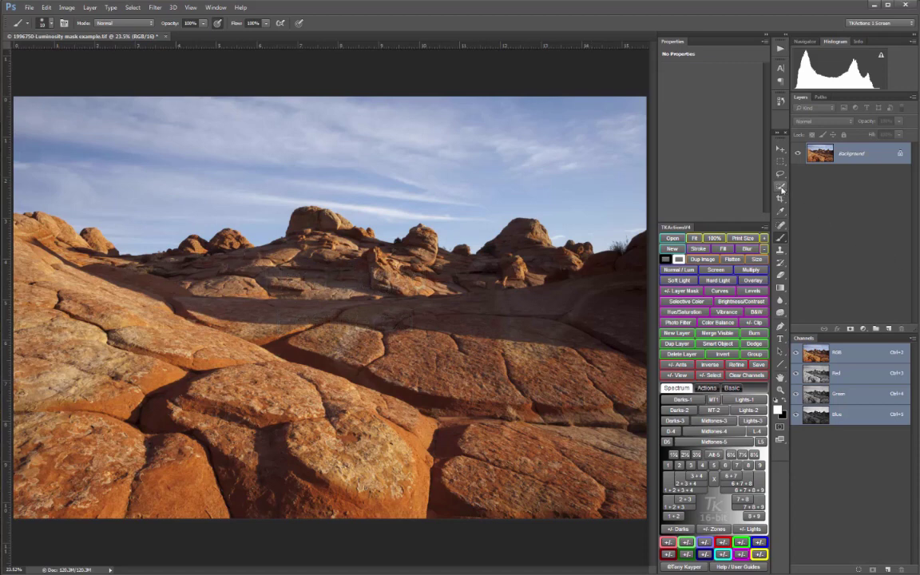
# Select the entire sky above the rocks with the Quick Selection tool and check the selection in the coloured overlay view.
pyautogui.press('w')
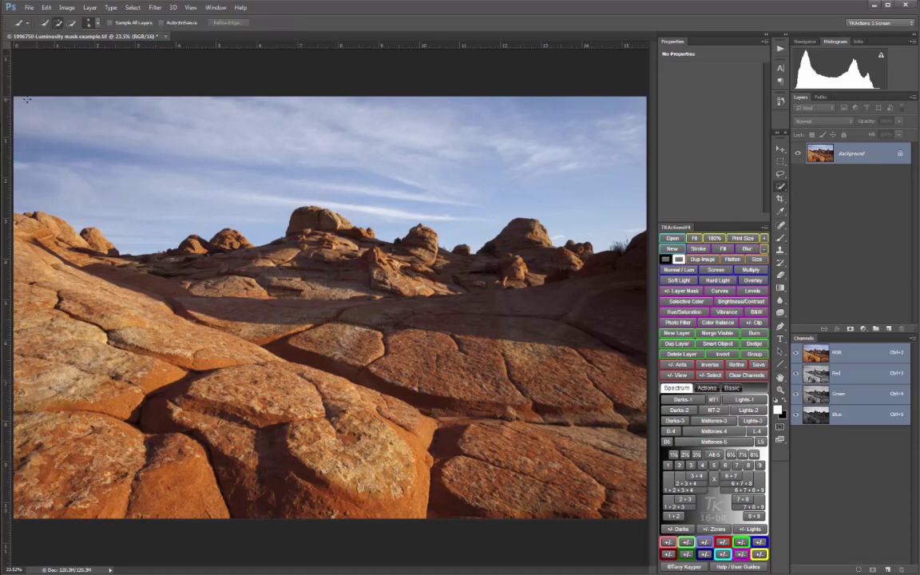
pyautogui.click(24, 111)
pyautogui.moveTo(33, 143)
pyautogui.mouseDown()
pyautogui.moveTo(47, 185)
pyautogui.moveTo(55, 175)
pyautogui.moveTo(147, 206)
pyautogui.moveTo(280, 160)
pyautogui.moveTo(409, 172)
pyautogui.mouseUp()
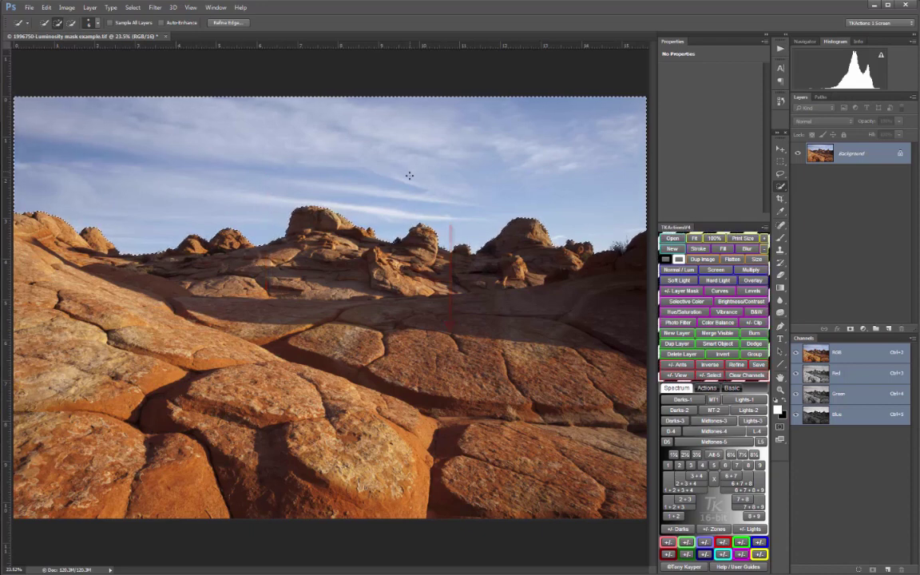
pyautogui.click(678, 377)
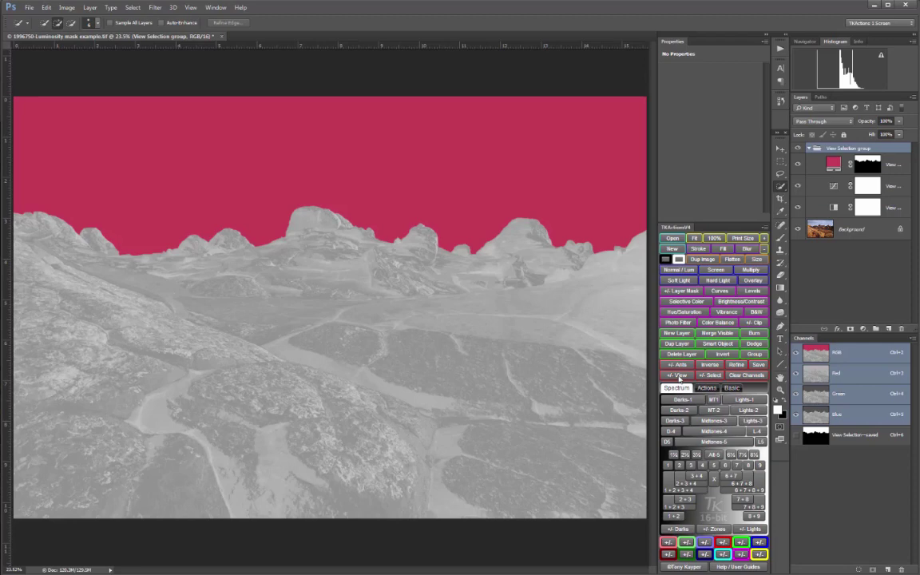
pyautogui.click(679, 376)
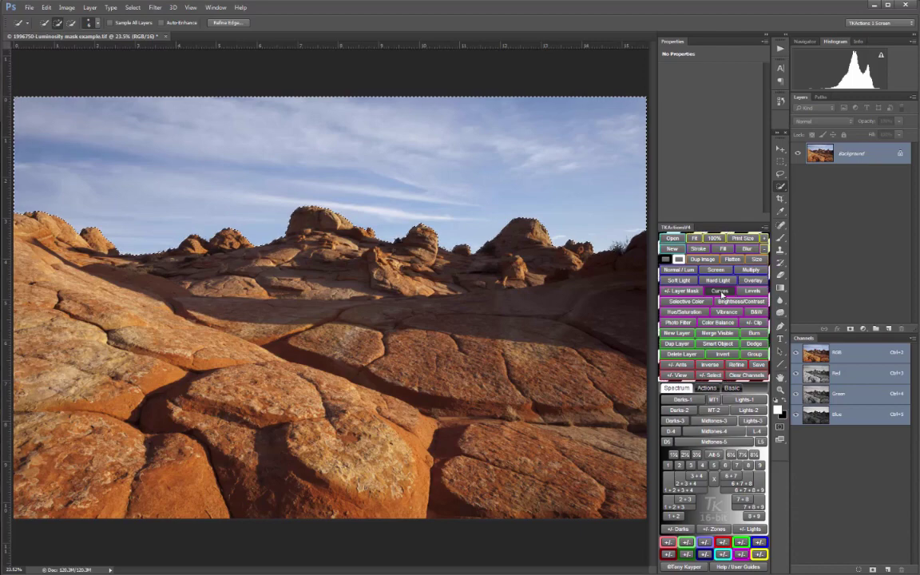
# Add a Curves adjustment masked to the sky selection, check its mask, and lower the RGB curve to input 130, output 57.
pyautogui.click(719, 292)
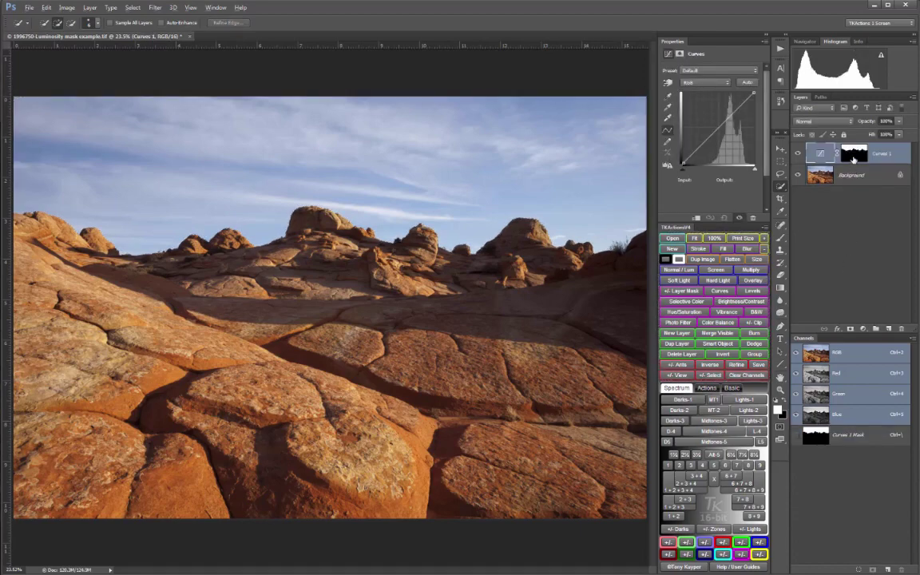
pyautogui.keyDown('alt'); pyautogui.click(853, 157); pyautogui.keyUp('alt')
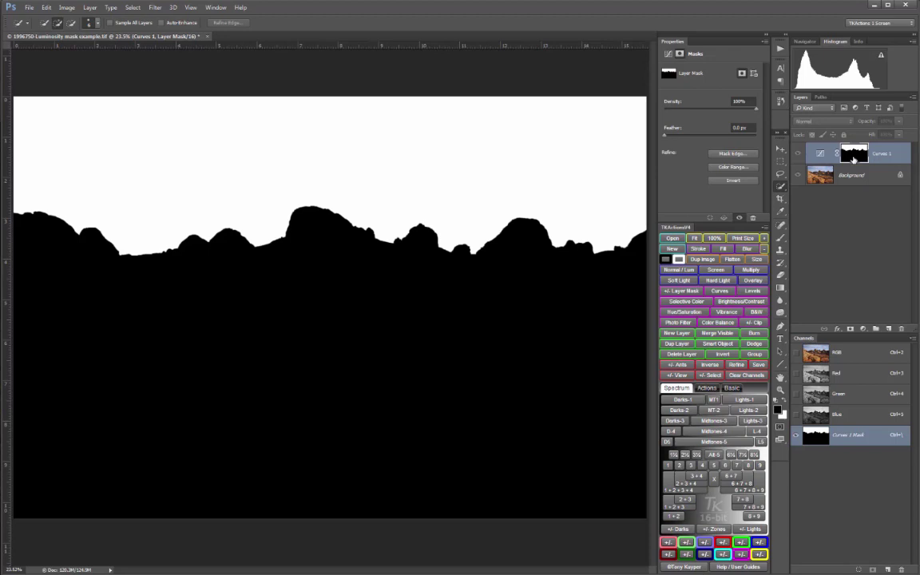
pyautogui.keyDown('alt'); pyautogui.click(854, 159); pyautogui.keyUp('alt')
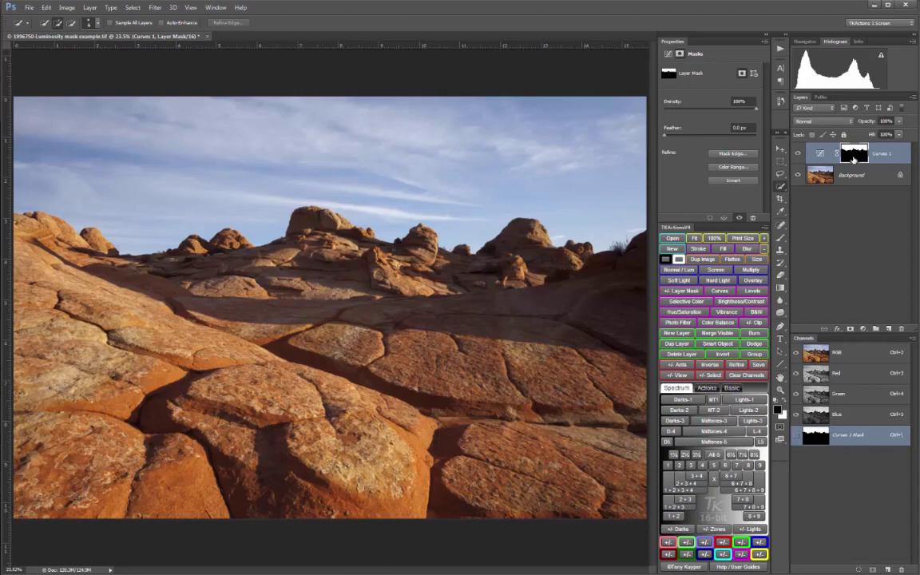
pyautogui.click(823, 155)
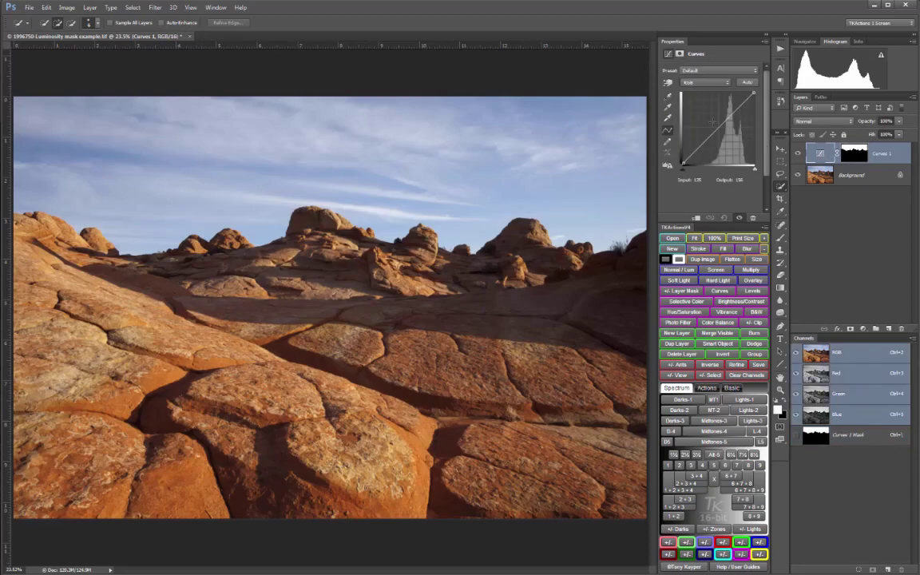
pyautogui.moveTo(718, 136)
pyautogui.mouseDown()
pyautogui.moveTo(720, 160)
pyautogui.moveTo(718, 131)
pyautogui.moveTo(720, 147)
pyautogui.mouseUp()
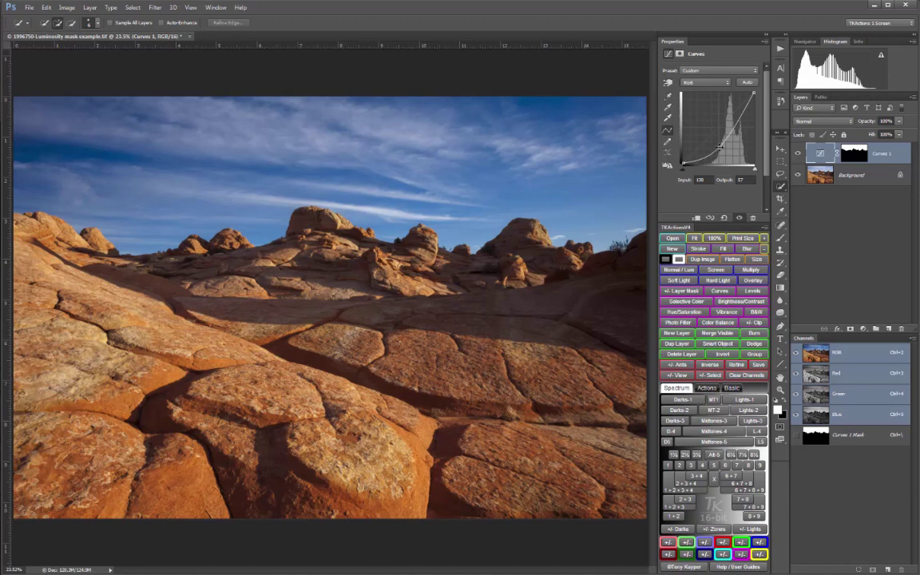
# Load the Curves 1 mask as a selection and soften its edge with the Feather setting in Refine Edge.
pyautogui.click(857, 154)
pyautogui.keyDown('ctrl'); pyautogui.click(857, 154); pyautogui.keyUp('ctrl')
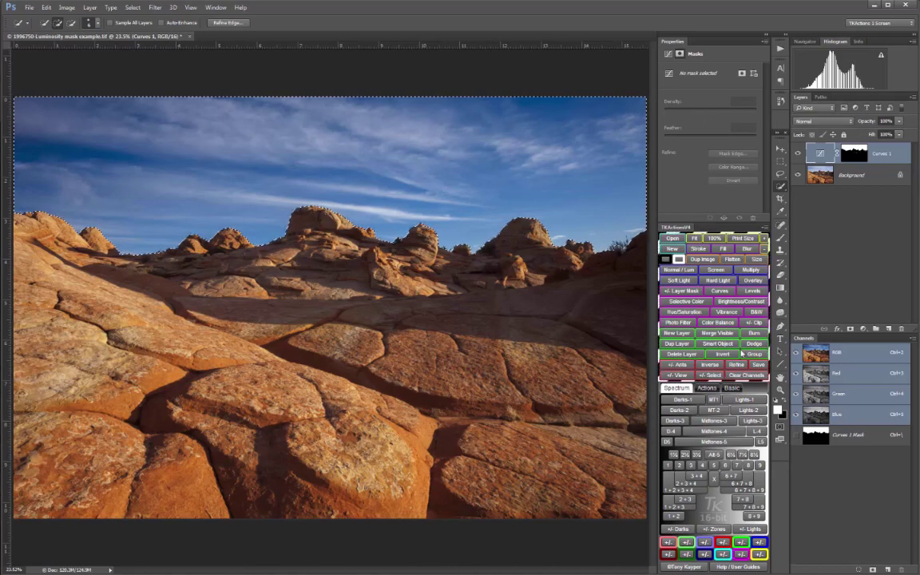
pyautogui.click(737, 364)
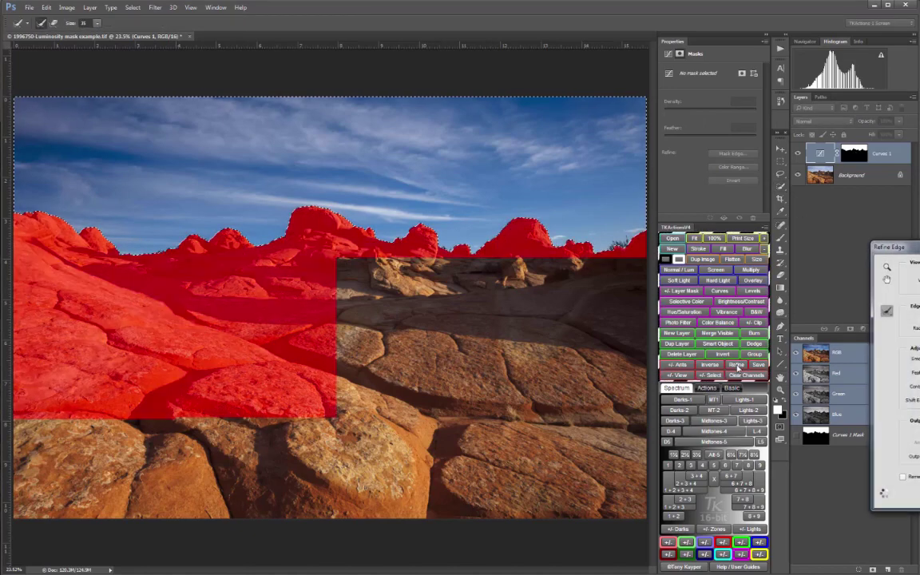
pyautogui.moveTo(887, 243); pyautogui.dragTo(595, 291)
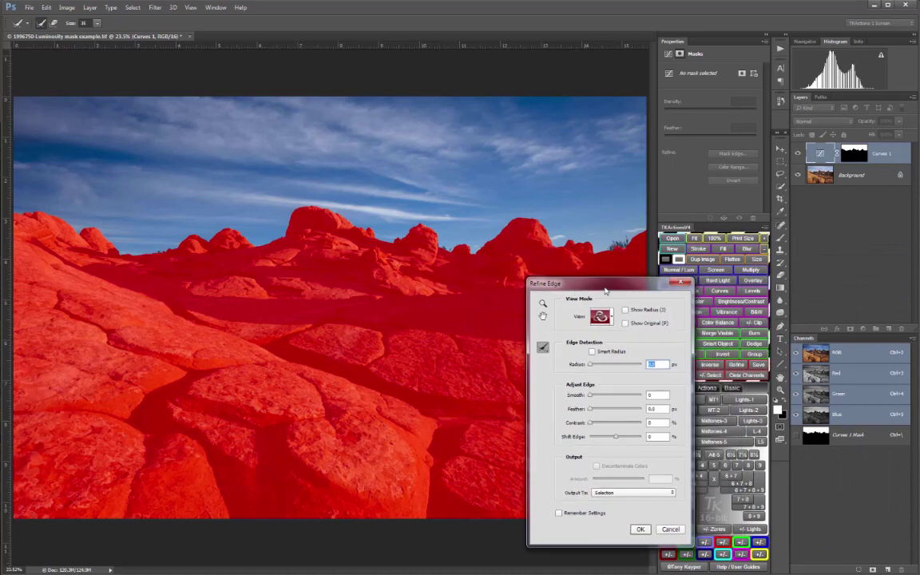
pyautogui.moveTo(592, 411); pyautogui.dragTo(622, 414)
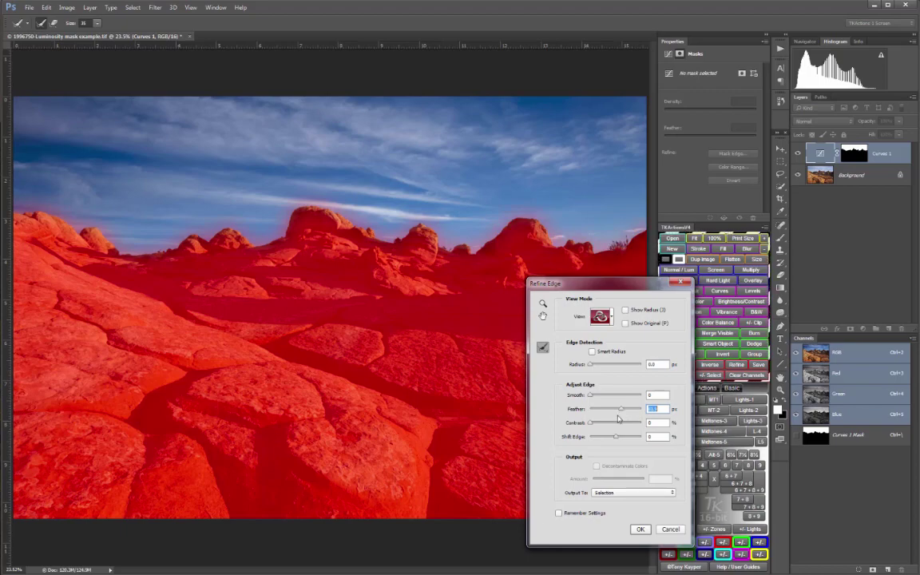
pyautogui.click(640, 529)
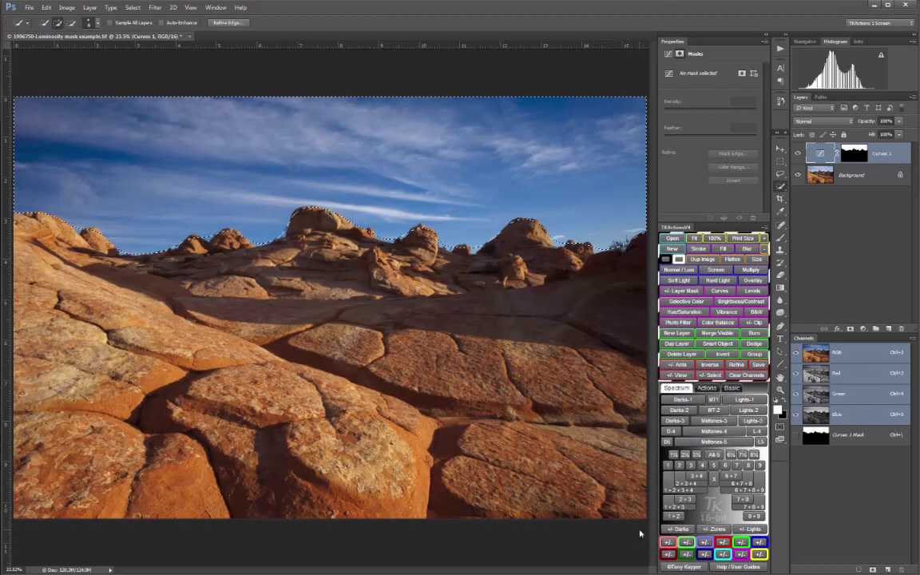
# Add a second Curves adjustment from the feathered sky selection and compare its mask with the hard-edged Curves 1 mask.
pyautogui.click(678, 375)
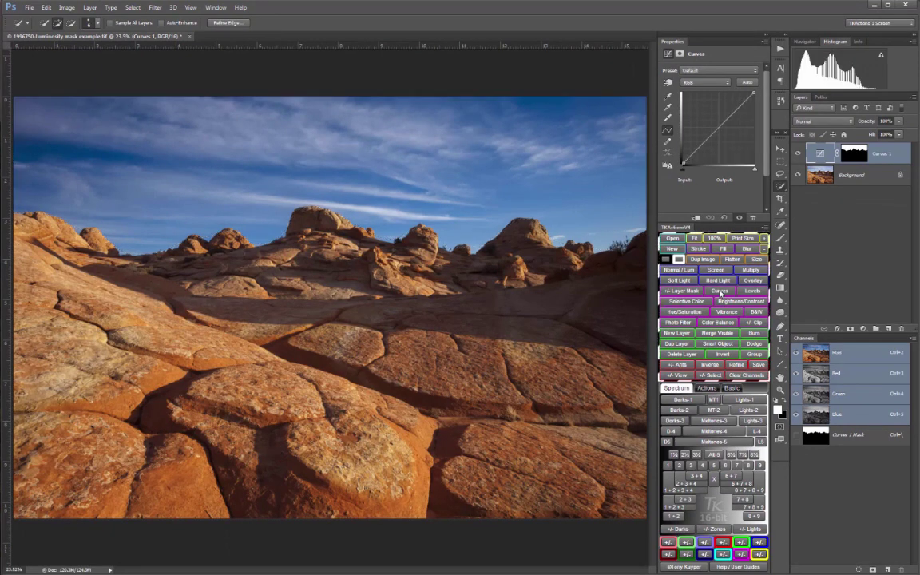
pyautogui.click(720, 292)
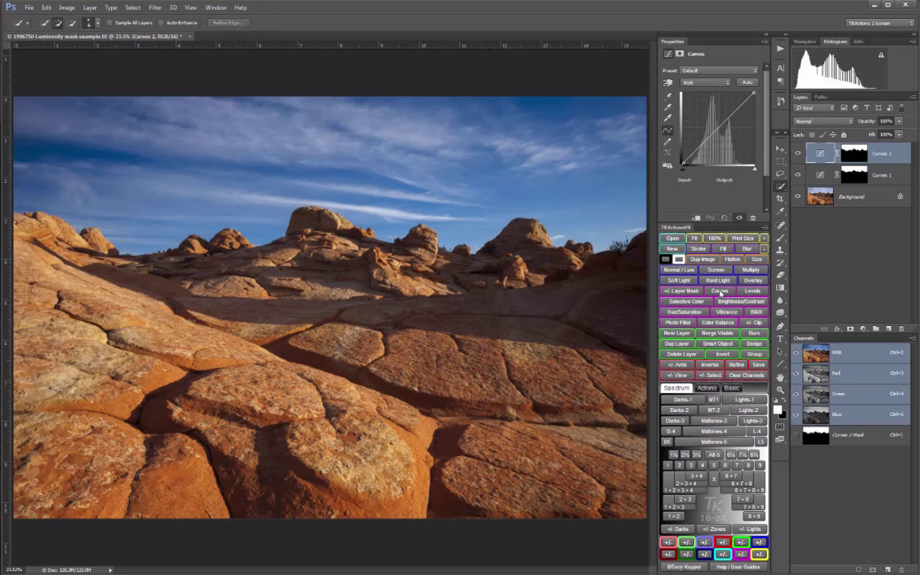
pyautogui.keyDown('alt'); pyautogui.click(859, 155); pyautogui.keyUp('alt')
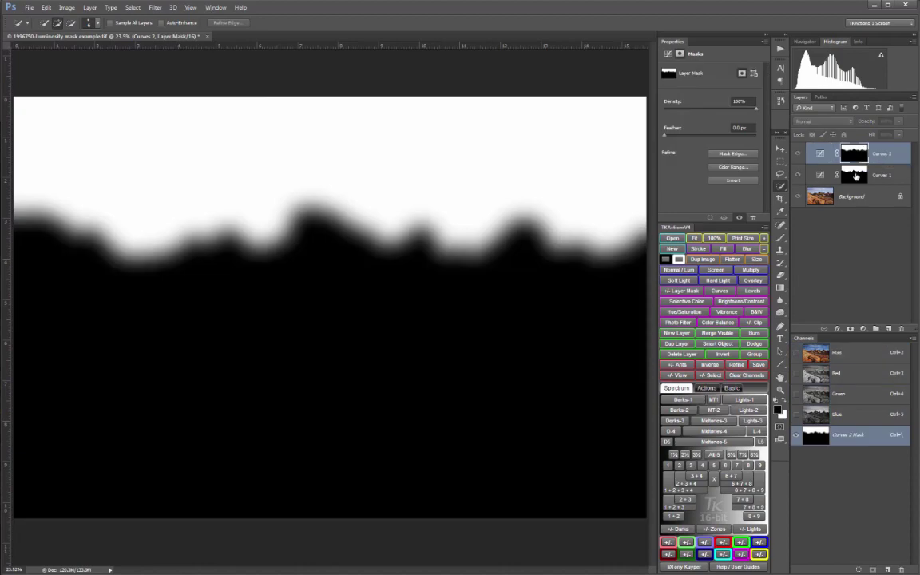
pyautogui.keyDown('alt'); pyautogui.click(855, 177); pyautogui.keyUp('alt')
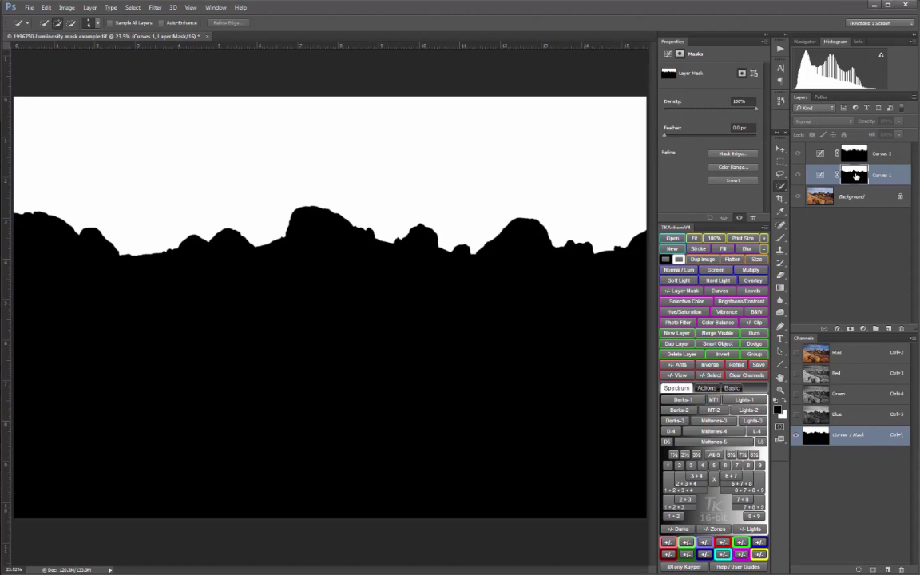
pyautogui.keyDown('alt'); pyautogui.click(854, 154); pyautogui.keyUp('alt')
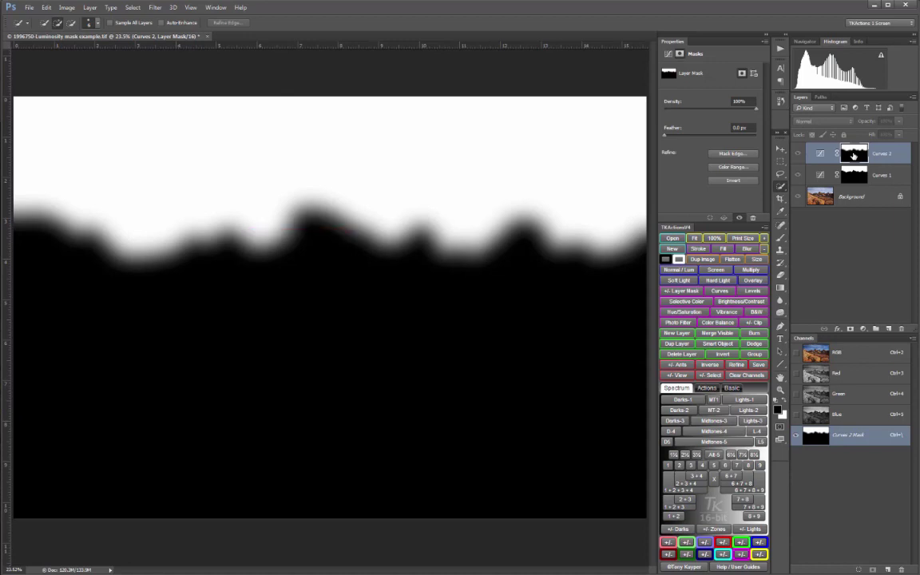
# With Curves 1 hidden, lower the Curves 2 RGB curve to input 161, output 48, and hide that layer too.
pyautogui.click(821, 152)
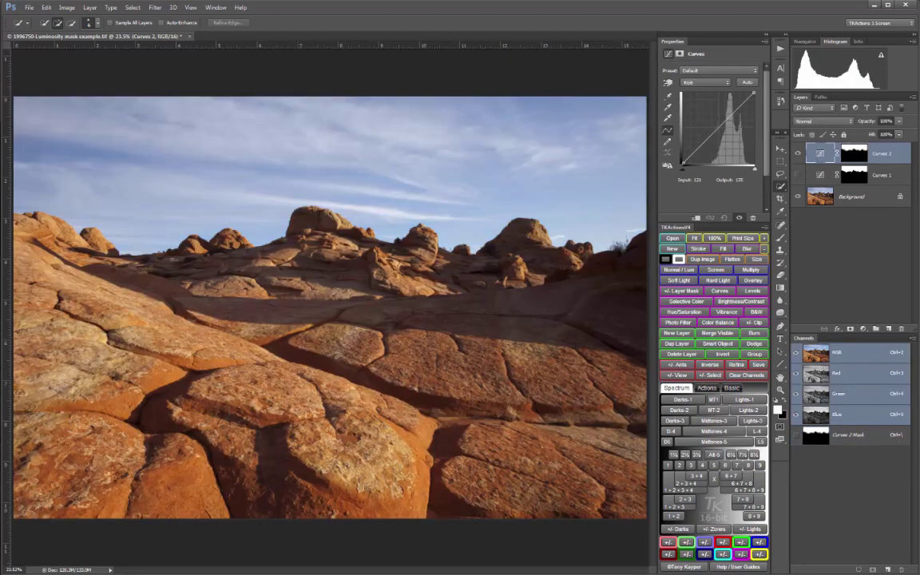
pyautogui.moveTo(718, 129); pyautogui.dragTo(728, 150)
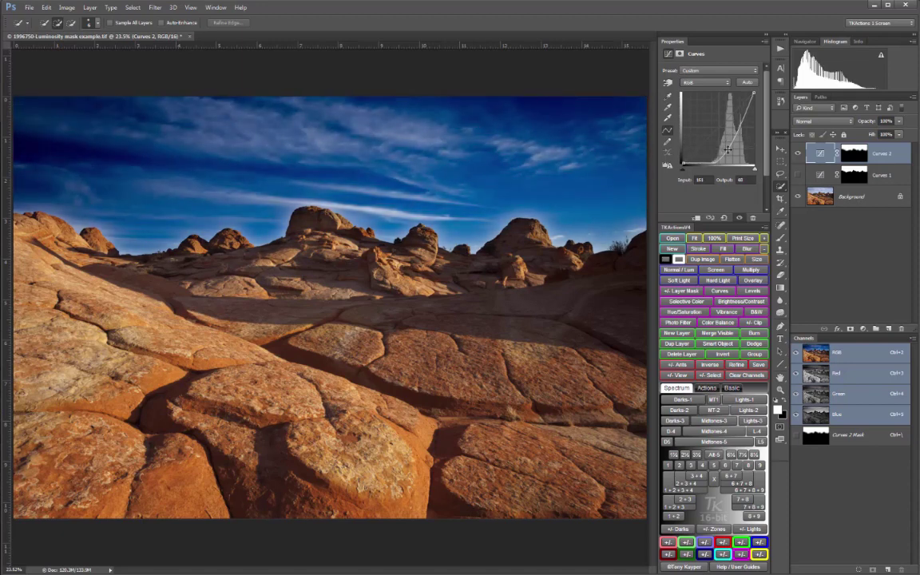
pyautogui.click(798, 153)
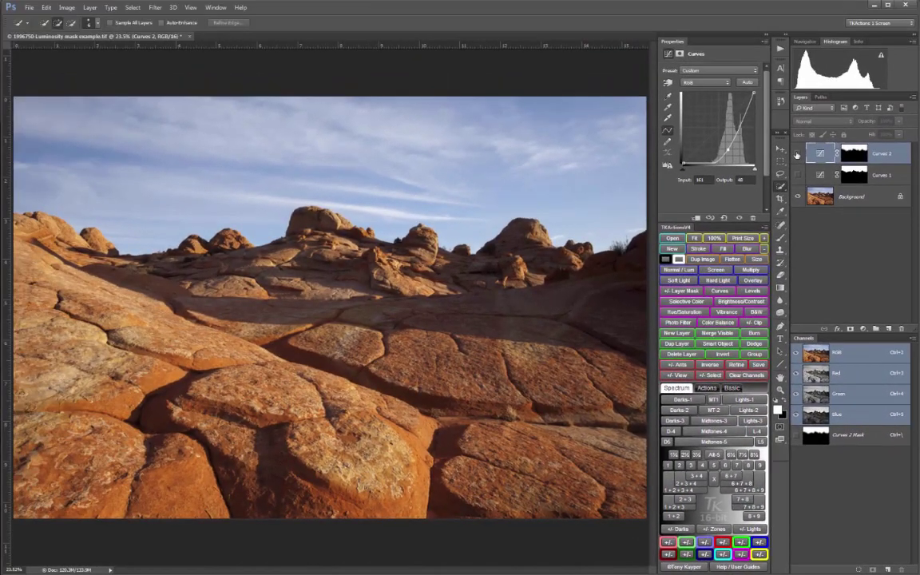
# Examine the red, green and blue channels one by one to compare the brightness of the sky and the rocks.
pyautogui.click(841, 374)
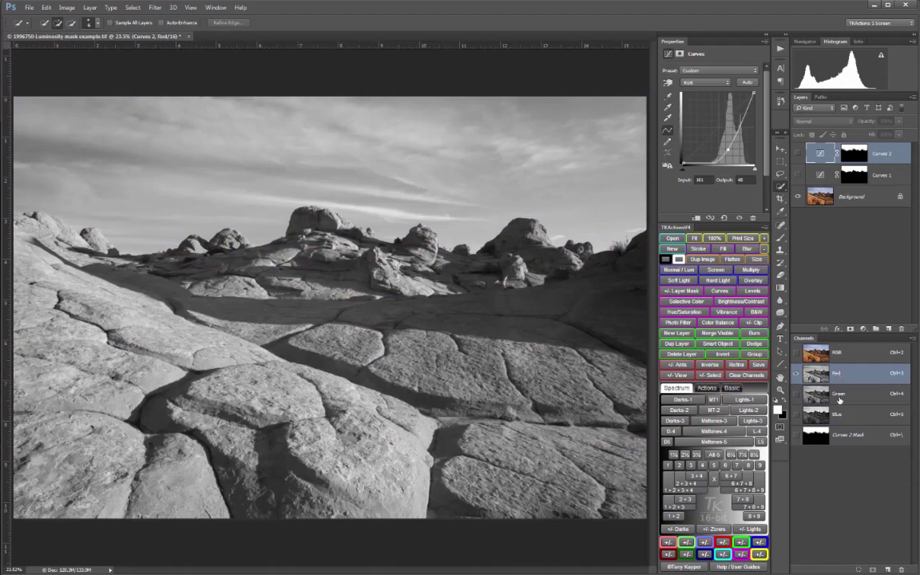
pyautogui.click(839, 396)
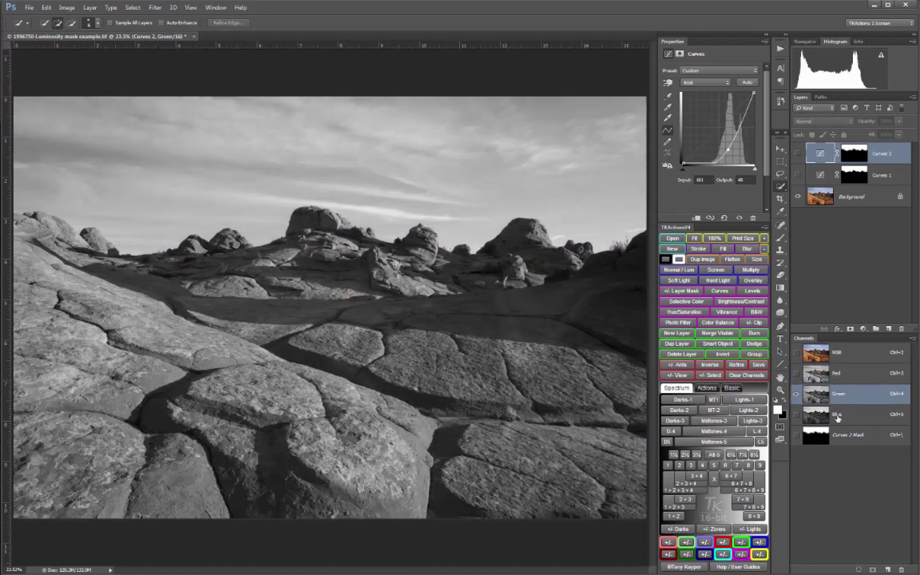
pyautogui.click(838, 416)
pyautogui.click(838, 376)
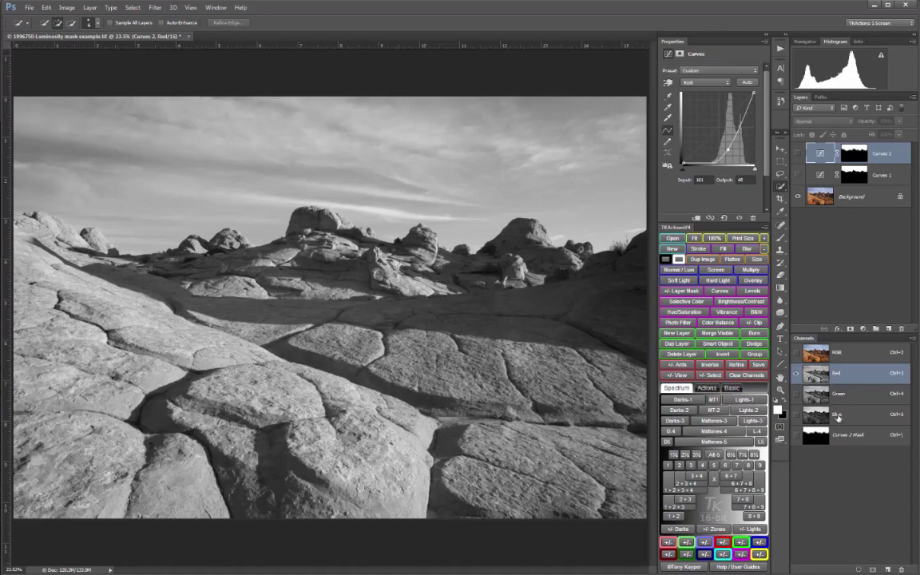
pyautogui.click(837, 415)
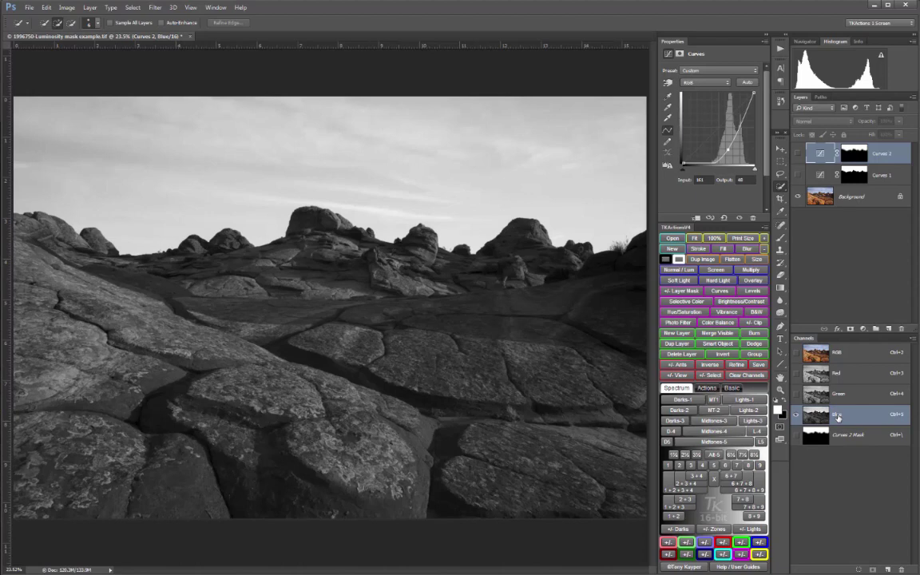
pyautogui.click(838, 394)
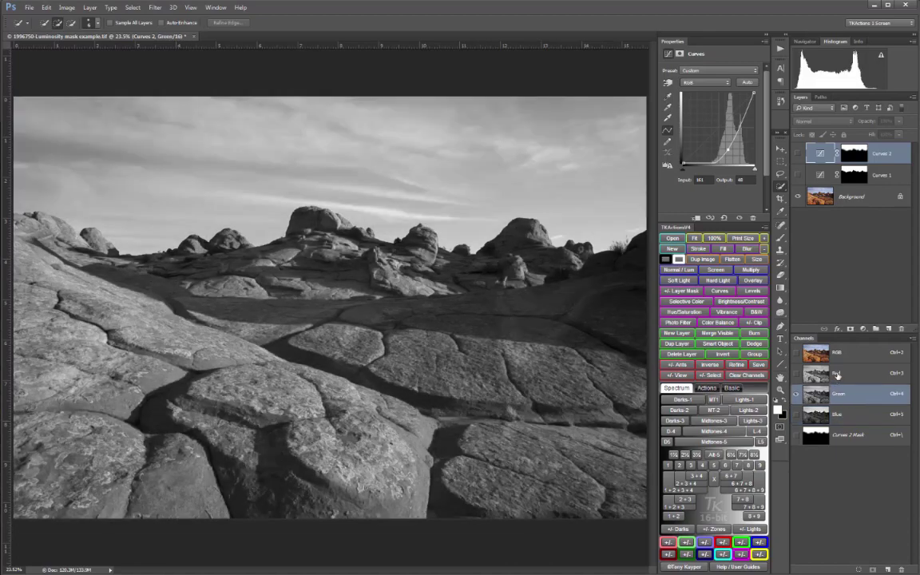
pyautogui.click(837, 374)
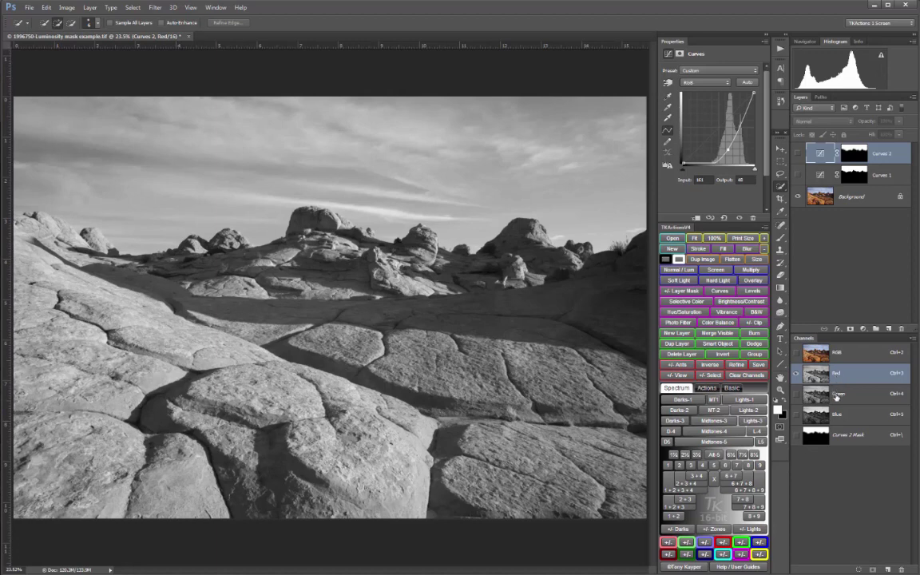
pyautogui.click(837, 394)
pyautogui.click(835, 416)
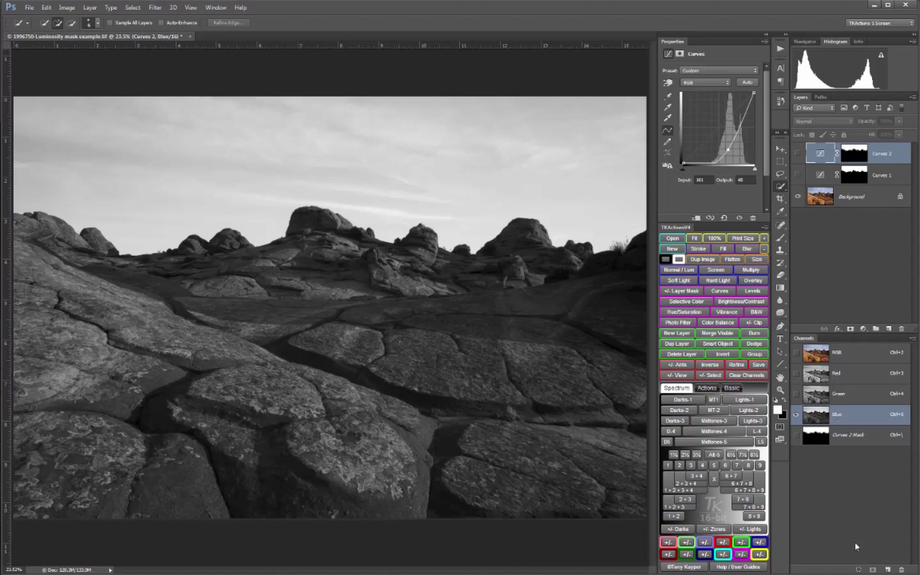
# Load the blue channel as a selection, add a Curves adjustment masked by it, and view the mask.
pyautogui.click(859, 569)
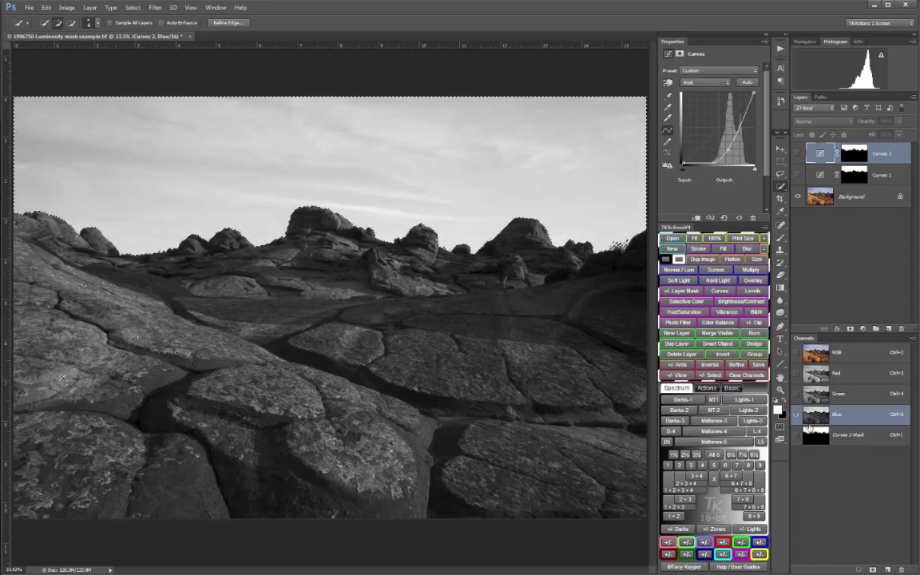
pyautogui.click(722, 292)
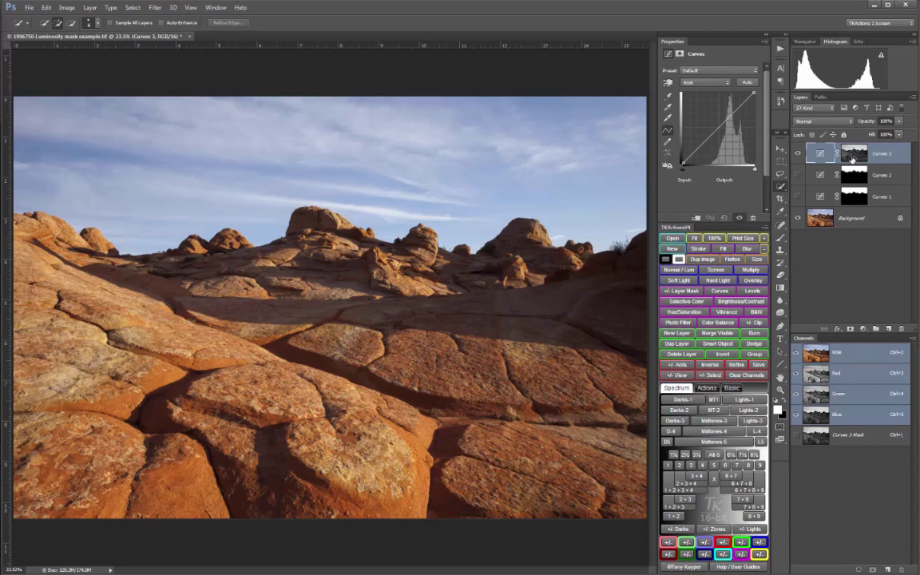
pyautogui.keyDown('alt'); pyautogui.click(854, 157); pyautogui.keyUp('alt')
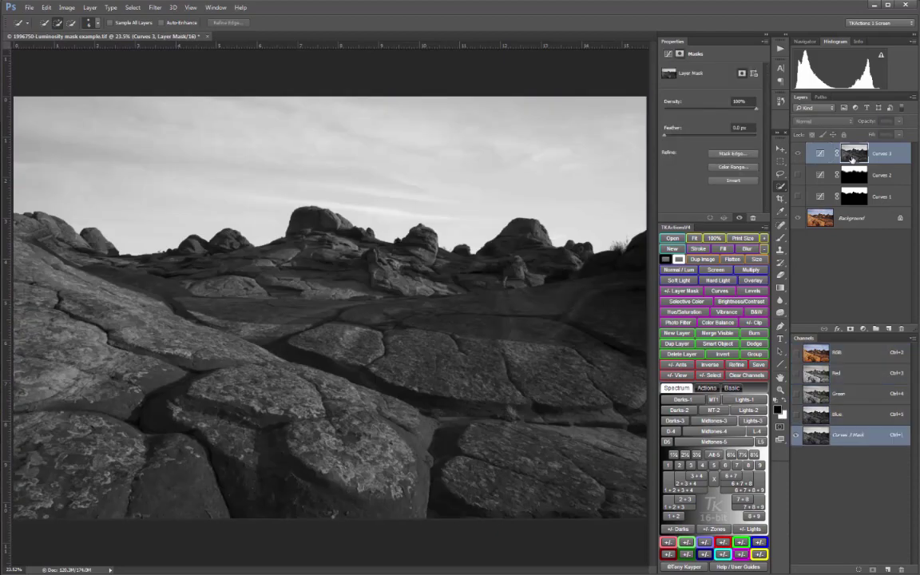
# Lower the Curves 3 RGB curve to input 131, output 69, and compare the image with its layer mask disabled and enabled.
pyautogui.click(821, 157)
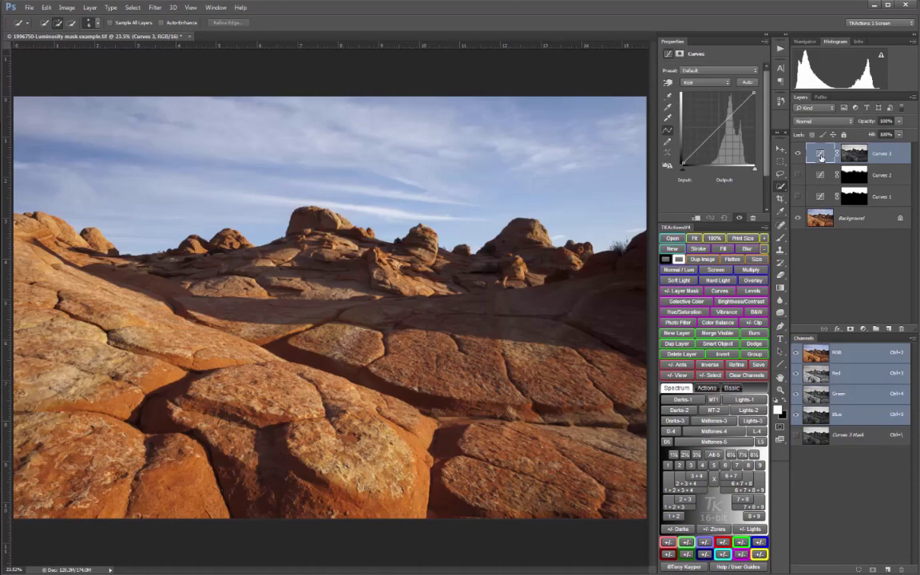
pyautogui.moveTo(639, 108); pyautogui.dragTo(639, 140)
pyautogui.moveTo(722, 150)
pyautogui.mouseDown()
pyautogui.moveTo(719, 136)
pyautogui.moveTo(721, 144)
pyautogui.mouseUp()
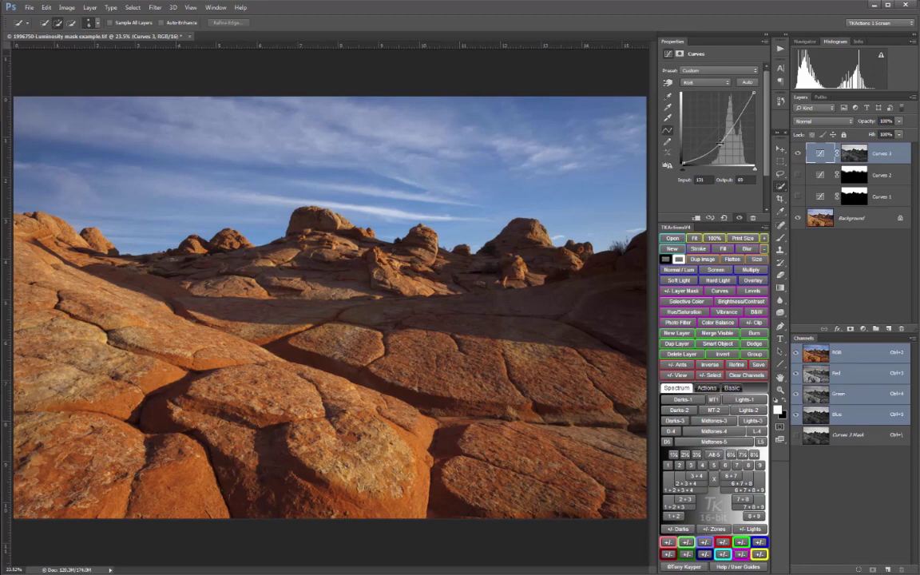
pyautogui.keyDown('shift'); pyautogui.click(855, 154); pyautogui.keyUp('shift')
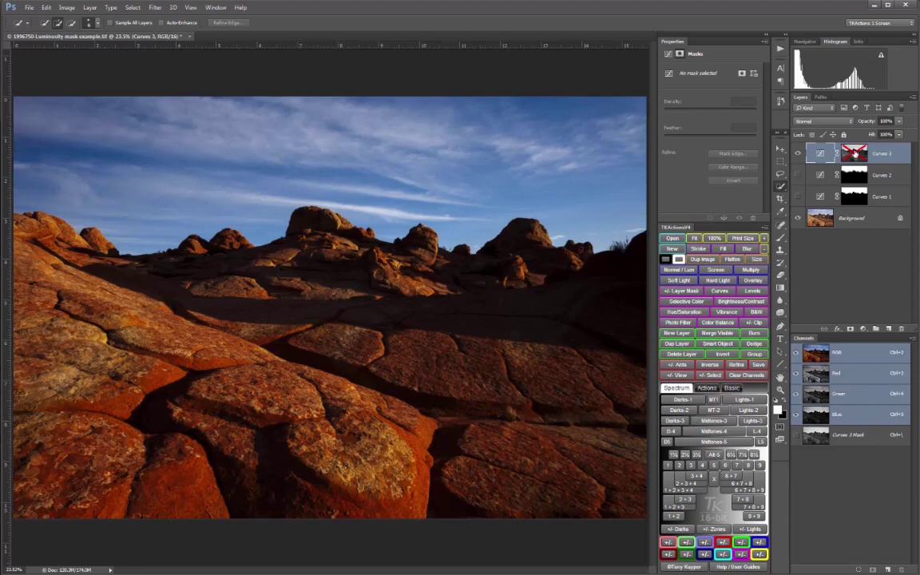
pyautogui.keyDown('shift'); pyautogui.click(855, 154); pyautogui.keyUp('shift')
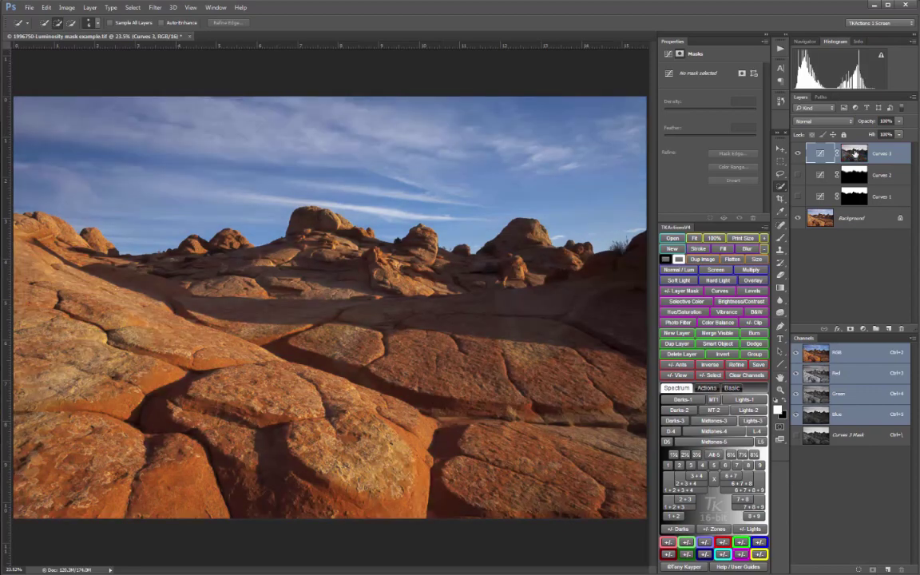